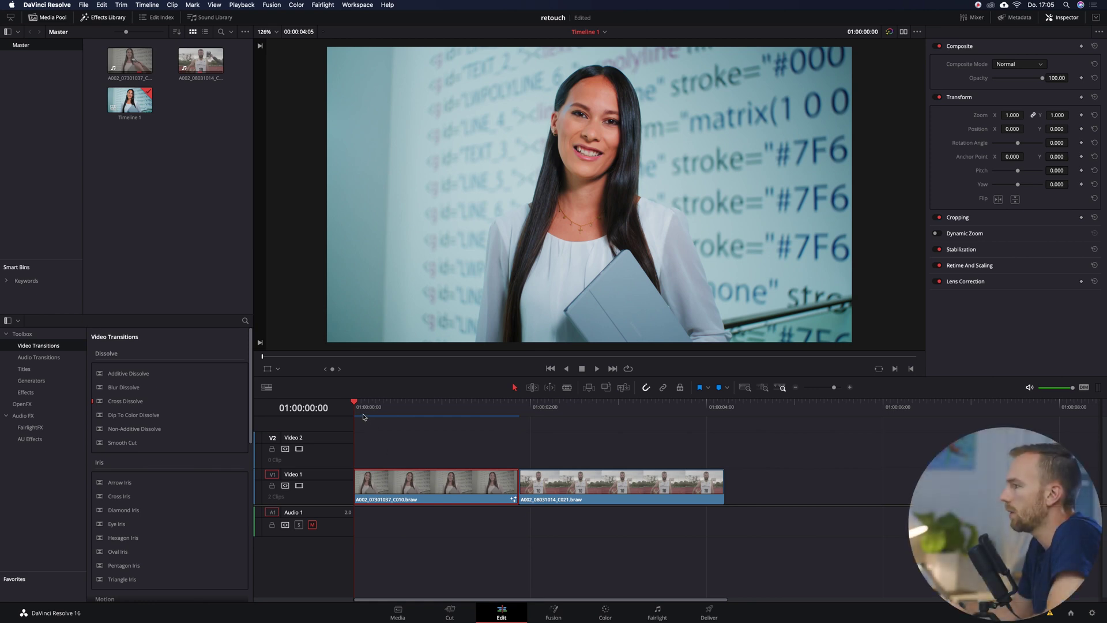
Scrub through the first clip and toggle the colour grade off and back on.
{"action": "mouse_move", "coordinate": [359, 408]}
{"action": "left_mouse_down"}
{"action": "mouse_move", "coordinate": [511, 401]}
{"action": "mouse_move", "coordinate": [359, 402]}
{"action": "mouse_move", "coordinate": [479, 402]}
{"action": "mouse_move", "coordinate": [410, 417]}
{"action": "mouse_move", "coordinate": [482, 403]}
{"action": "mouse_move", "coordinate": [379, 404]}
{"action": "left_mouse_up"}
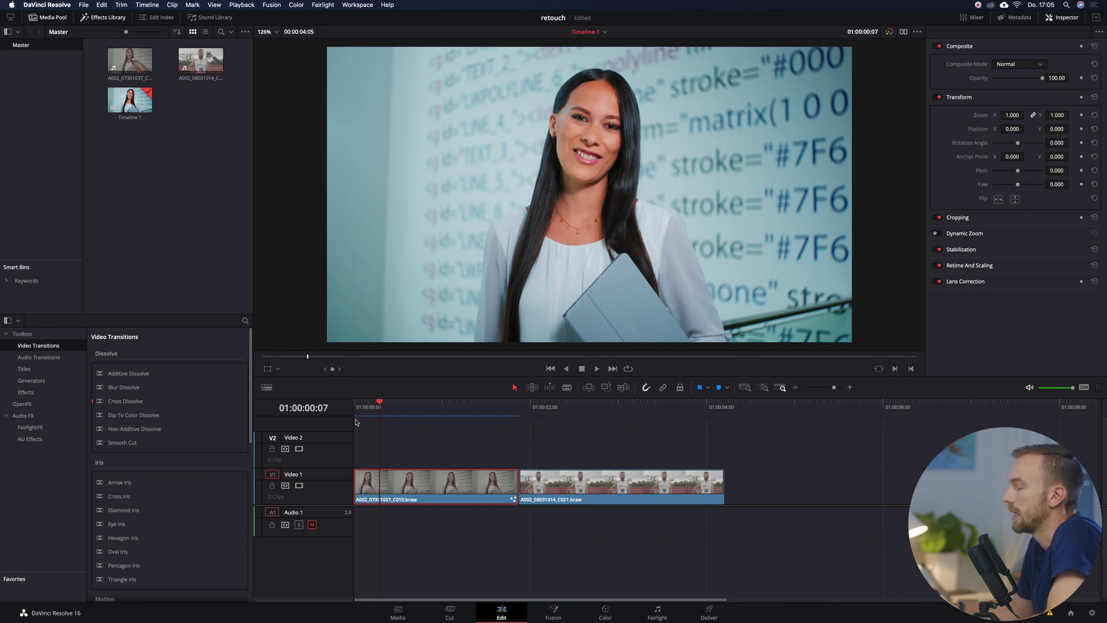
{"action": "left_click_drag", "start_coordinate": [389, 404], "coordinate": [359, 408]}
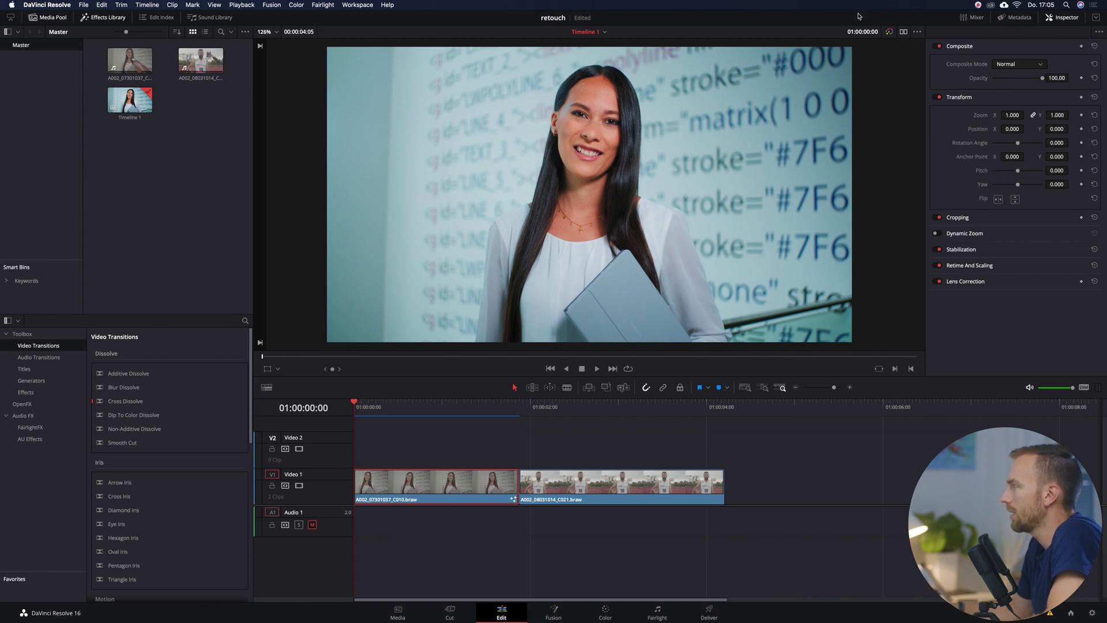
{"action": "left_click", "coordinate": [890, 31]}
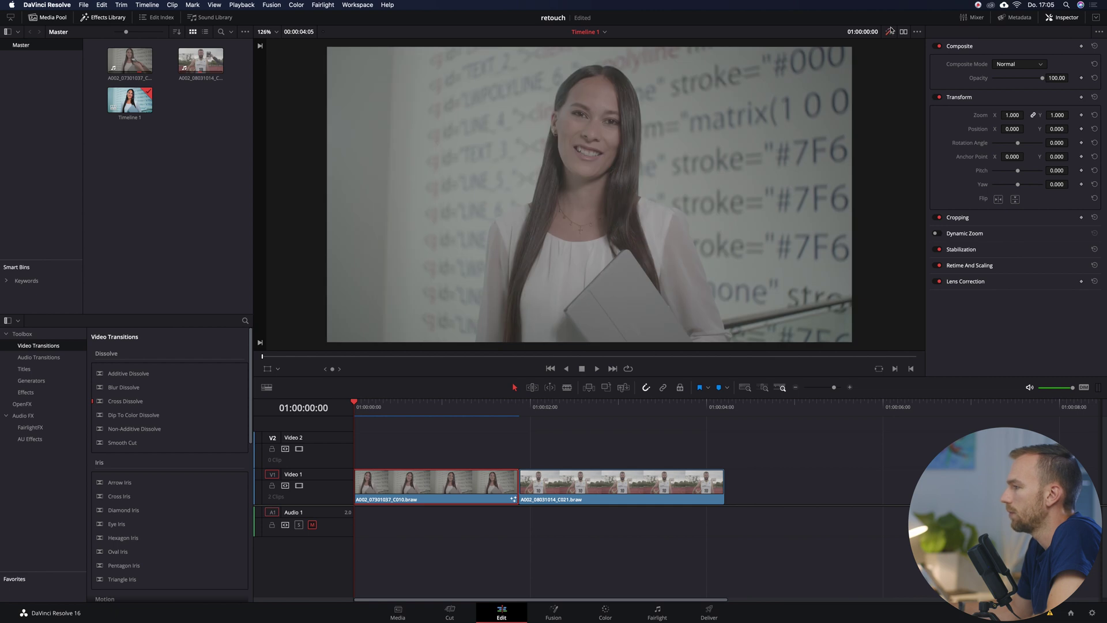
{"action": "left_click", "coordinate": [890, 32]}
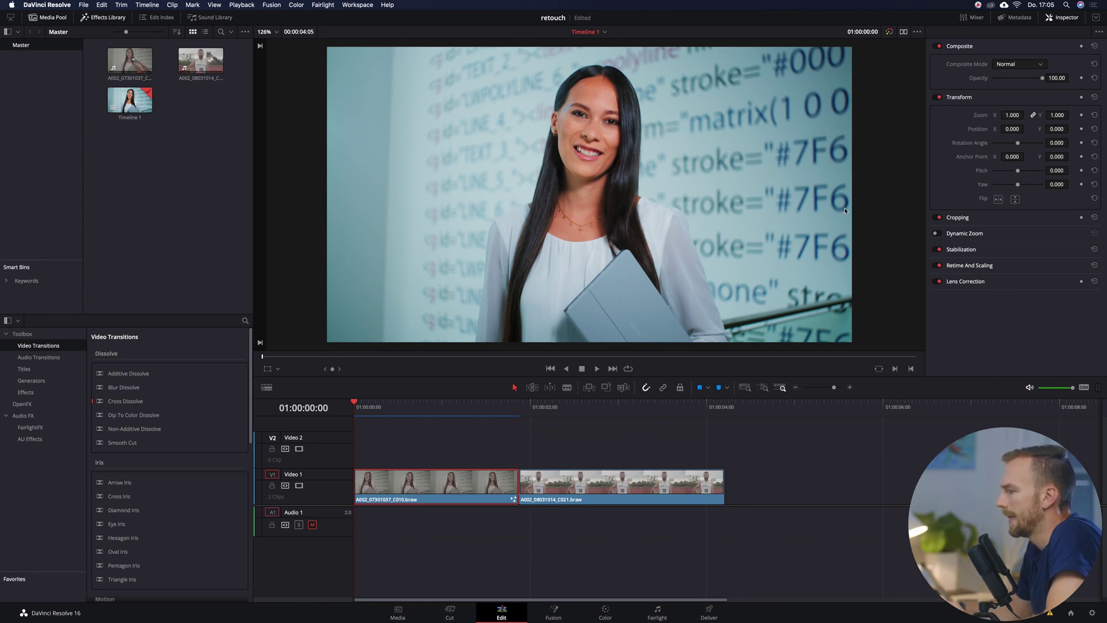
Open the clip in Fusion, fit the frame to the viewer, and search for 'paint'.
{"action": "left_click", "coordinate": [545, 609]}
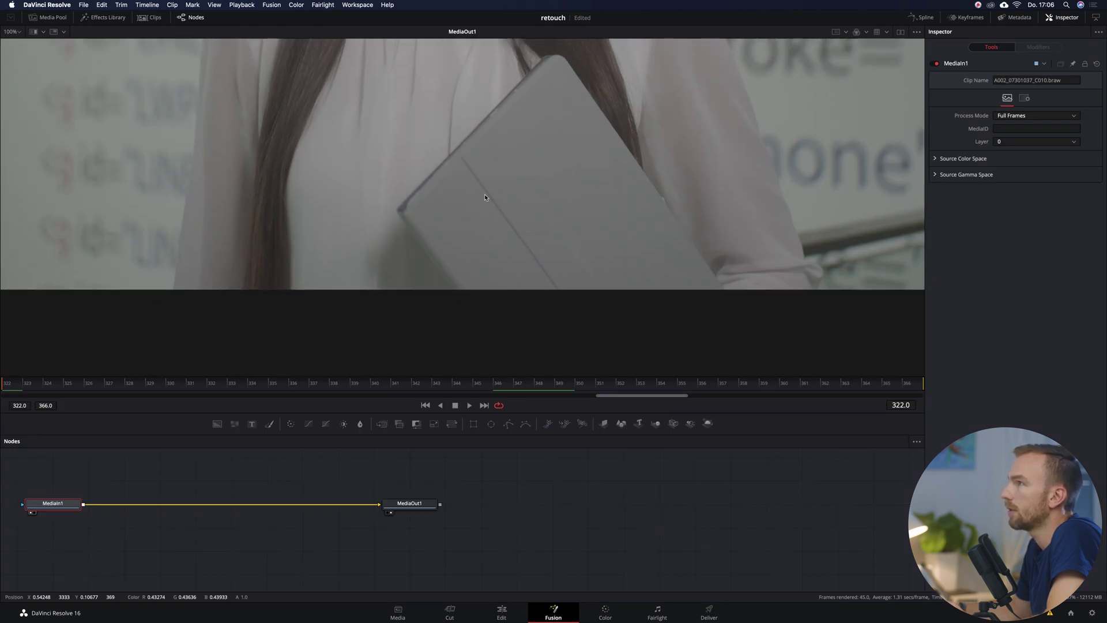
{"action": "left_click", "coordinate": [20, 33]}
{"action": "left_click", "coordinate": [13, 48]}
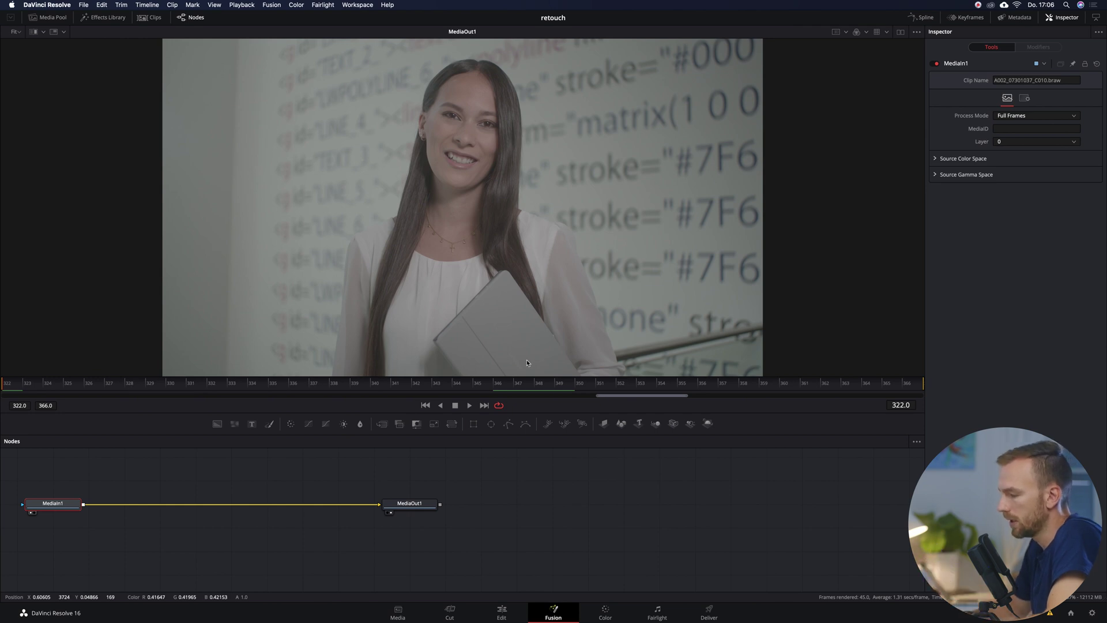
{"action": "key", "text": "shift+space"}
{"action": "type", "text": "paint"}
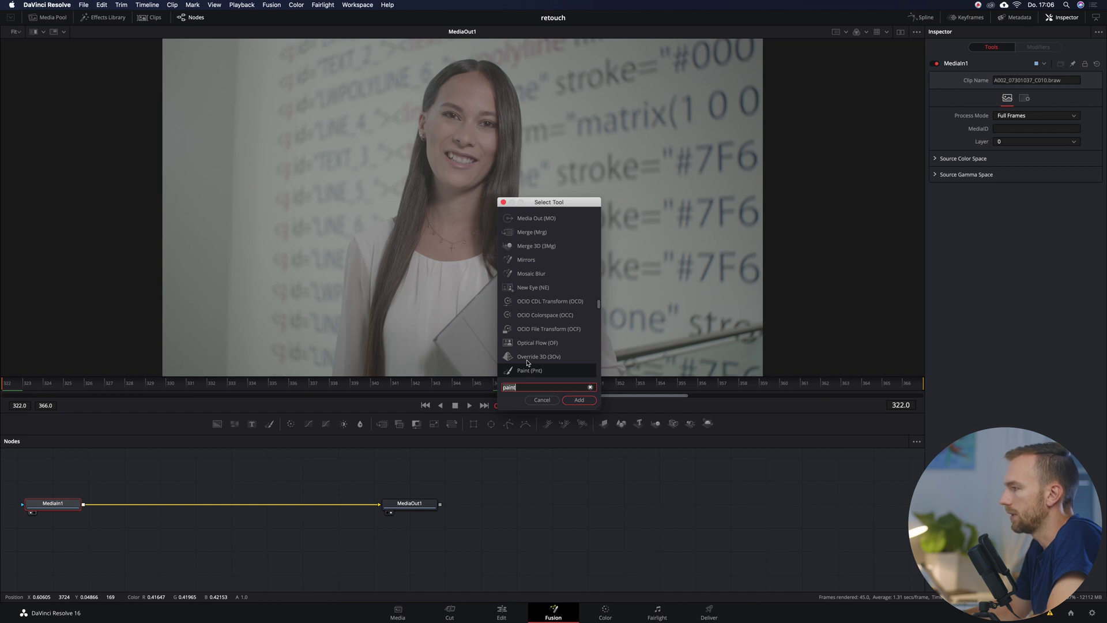
Insert a Paint node into the chain in Clone mode with the single Stroke tool.
{"action": "key", "text": "Return"}
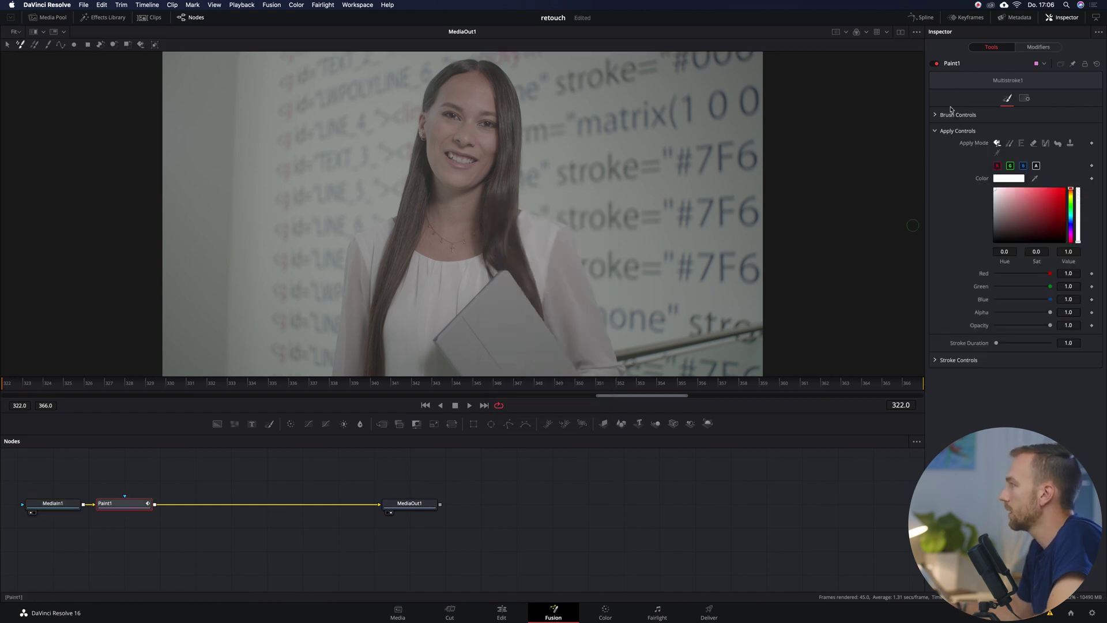
{"action": "left_click", "coordinate": [1010, 143]}
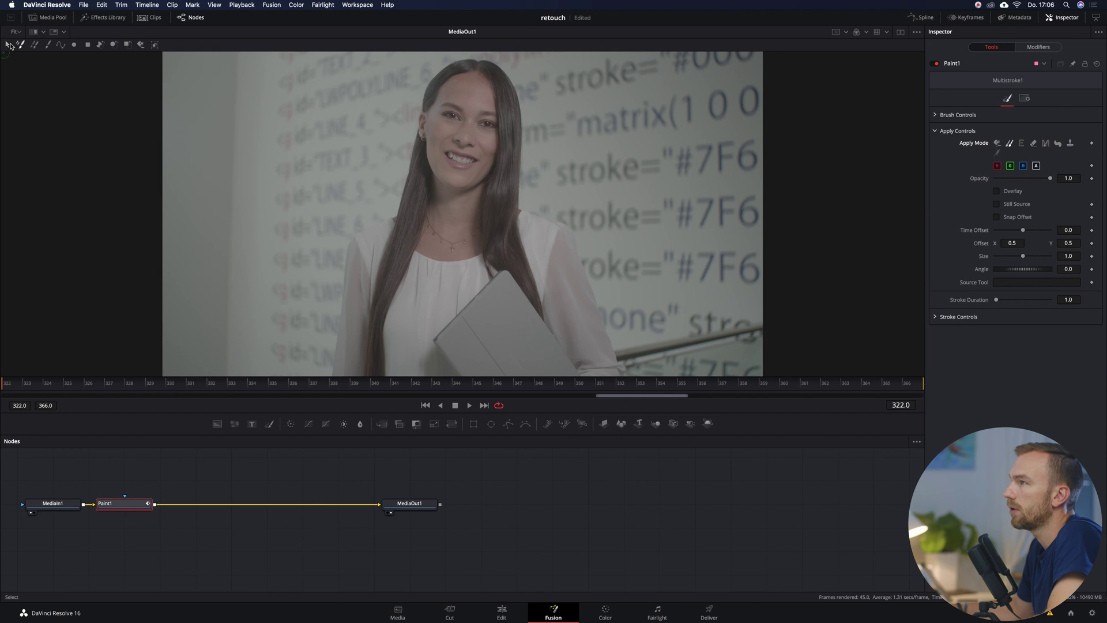
{"action": "left_click", "coordinate": [49, 45]}
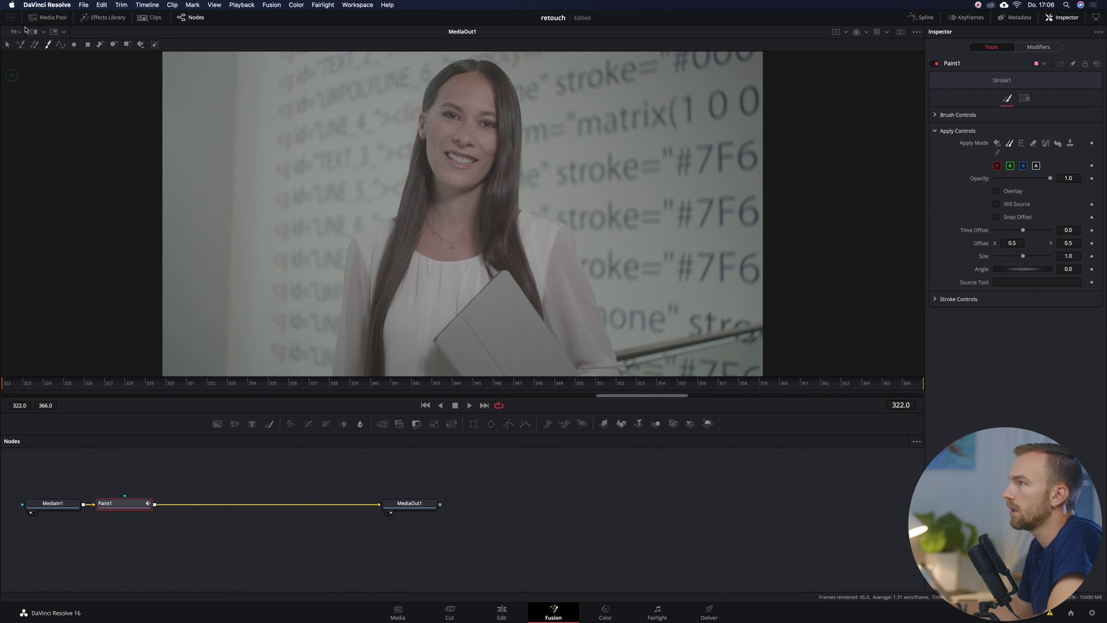
Zoom the viewer to 200% and reveal the brush size and softness settings.
{"action": "left_click", "coordinate": [20, 33]}
{"action": "left_click", "coordinate": [15, 81]}
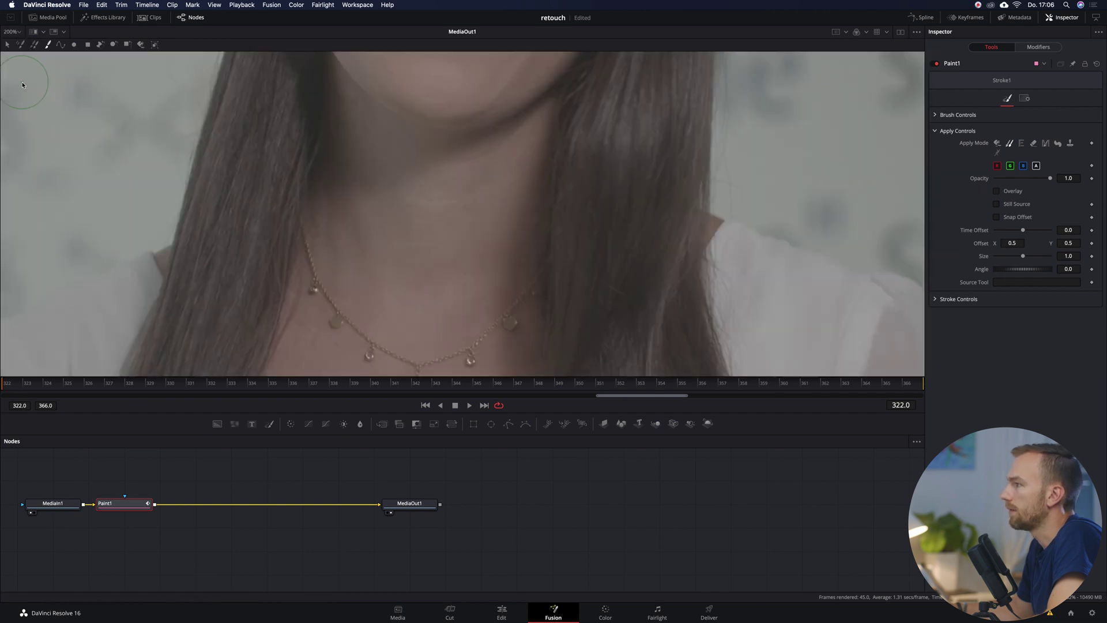
{"action": "scroll", "coordinate": [575, 255], "scroll_direction": "down", "scroll_amount": 10}
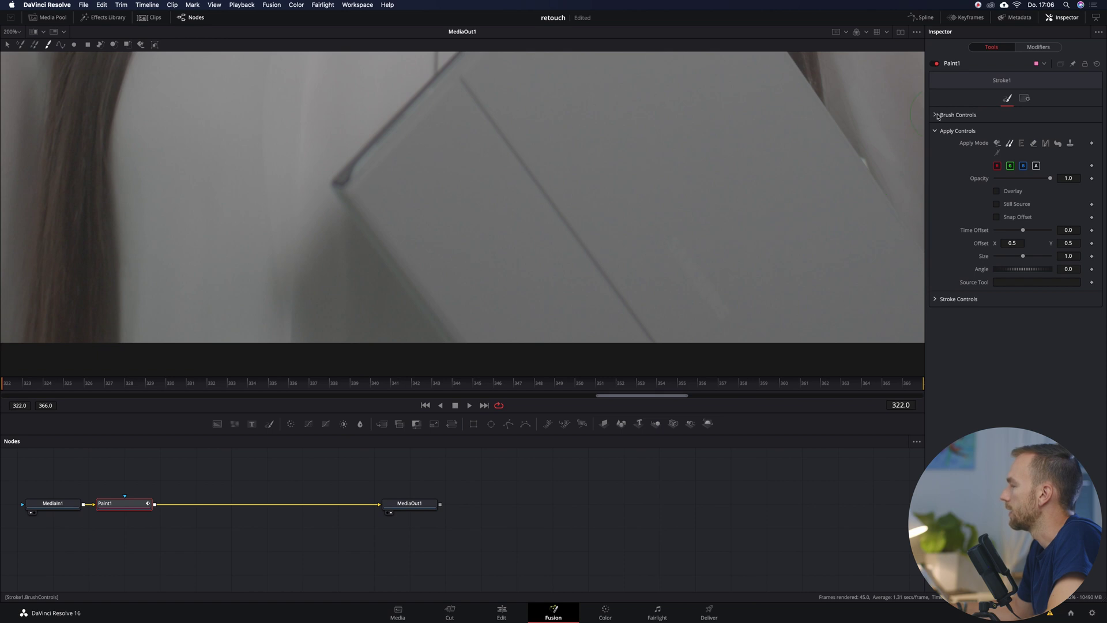
{"action": "left_click", "coordinate": [939, 115]}
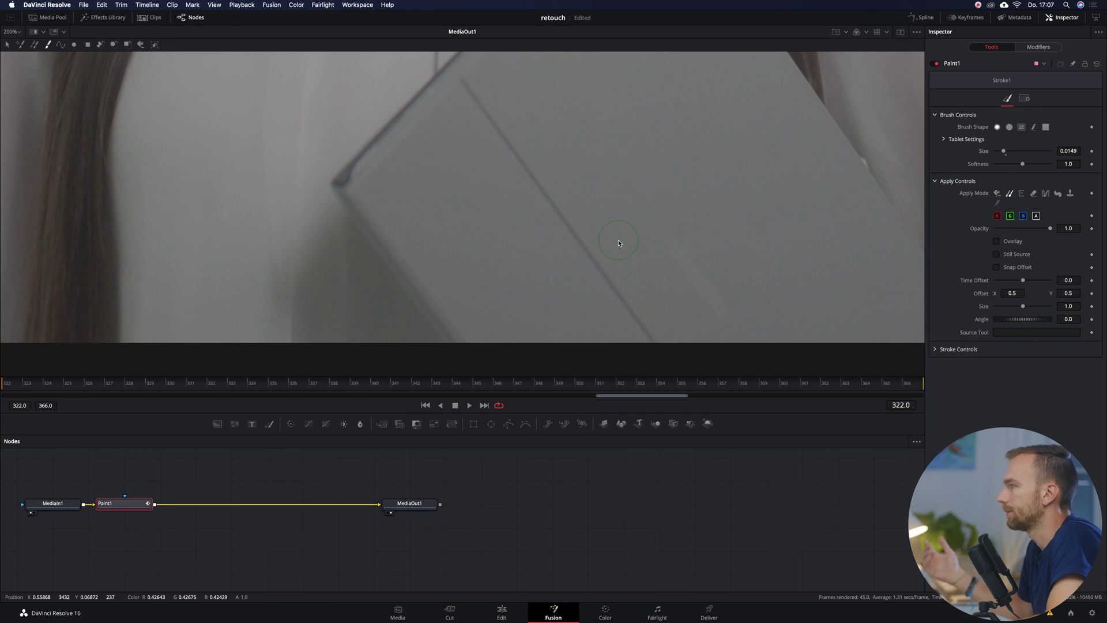
Sample plain tablet surface as the clone source and paint a stroke over the logo.
{"action": "left_click", "coordinate": [619, 242], "text": "alt"}
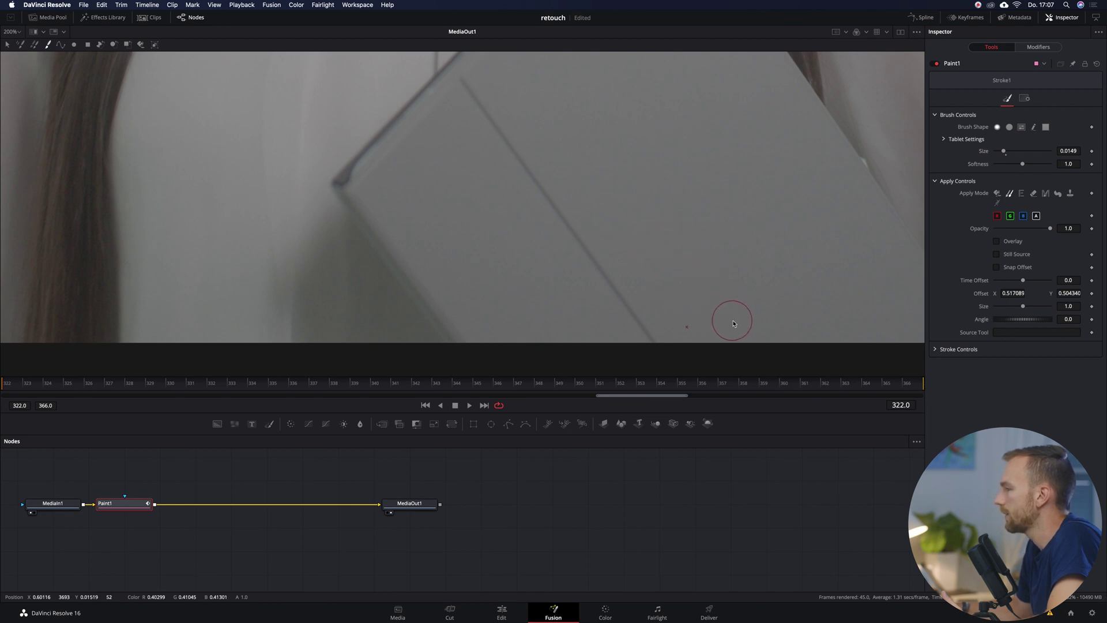
{"action": "left_click_drag", "start_coordinate": [740, 321], "coordinate": [733, 211]}
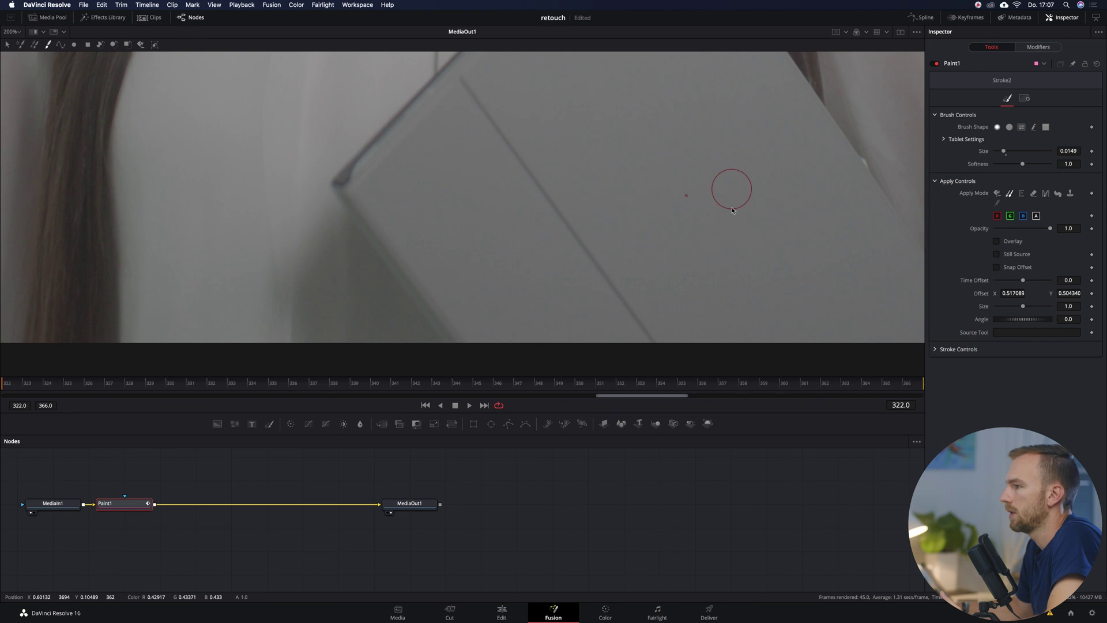
{"action": "left_click", "coordinate": [17, 34]}
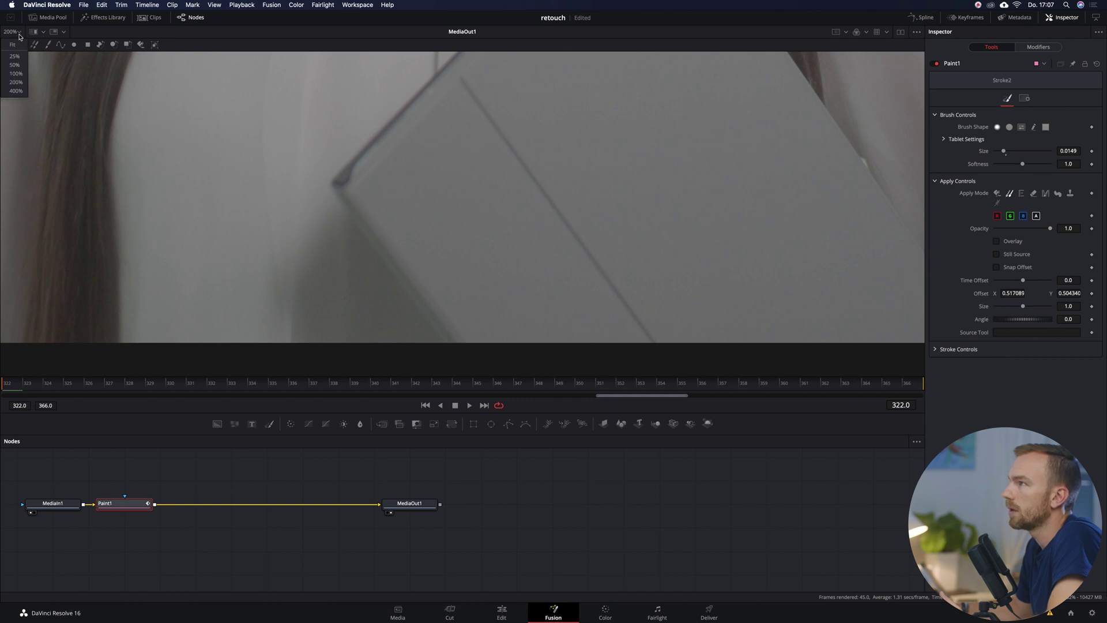
Return the viewer to 100% and group the selected clone stroke into a PaintGroup.
{"action": "left_click", "coordinate": [15, 73]}
{"action": "left_click_drag", "start_coordinate": [454, 119], "coordinate": [724, 341]}
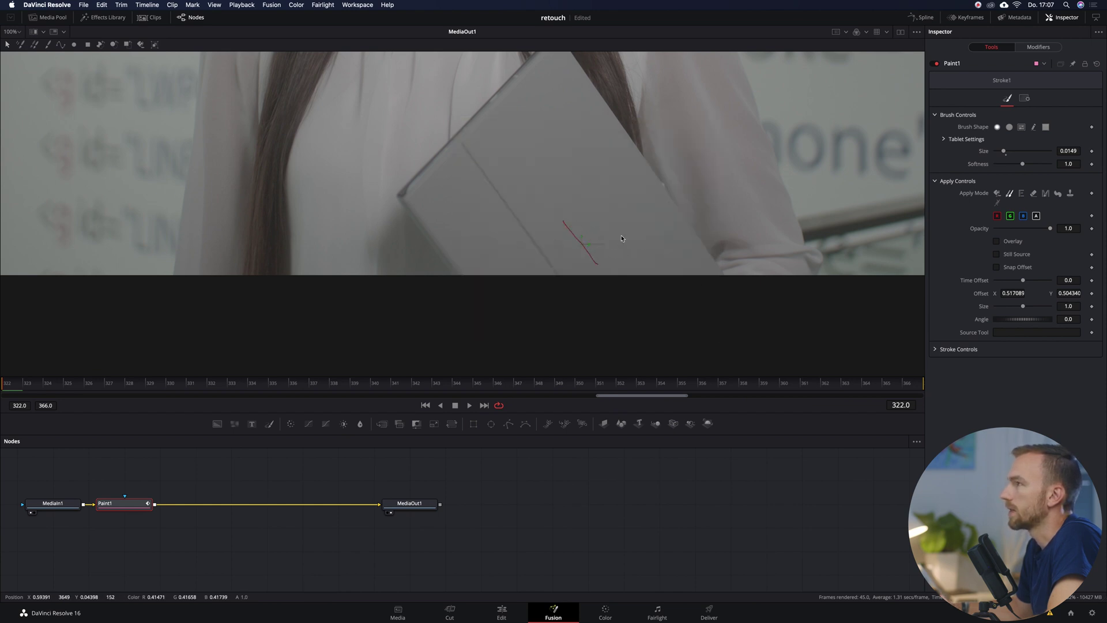
{"action": "left_click", "coordinate": [155, 45]}
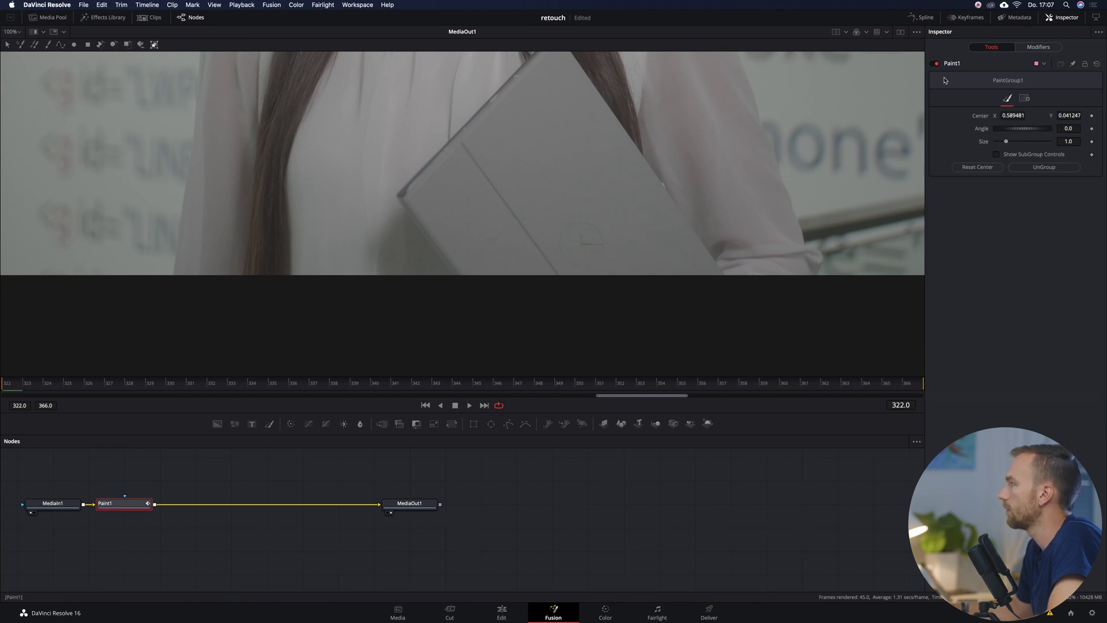
Drive the PaintGroup's Center with a Tracker position modifier and show its settings.
{"action": "right_click", "coordinate": [985, 120]}
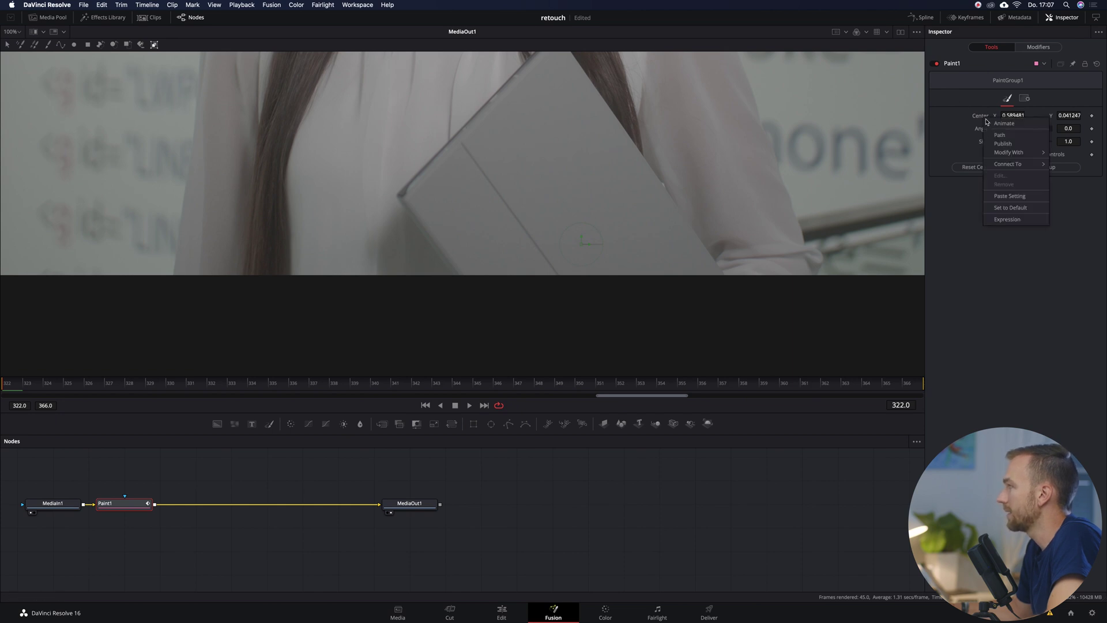
{"action": "mouse_move", "coordinate": [1019, 154]}
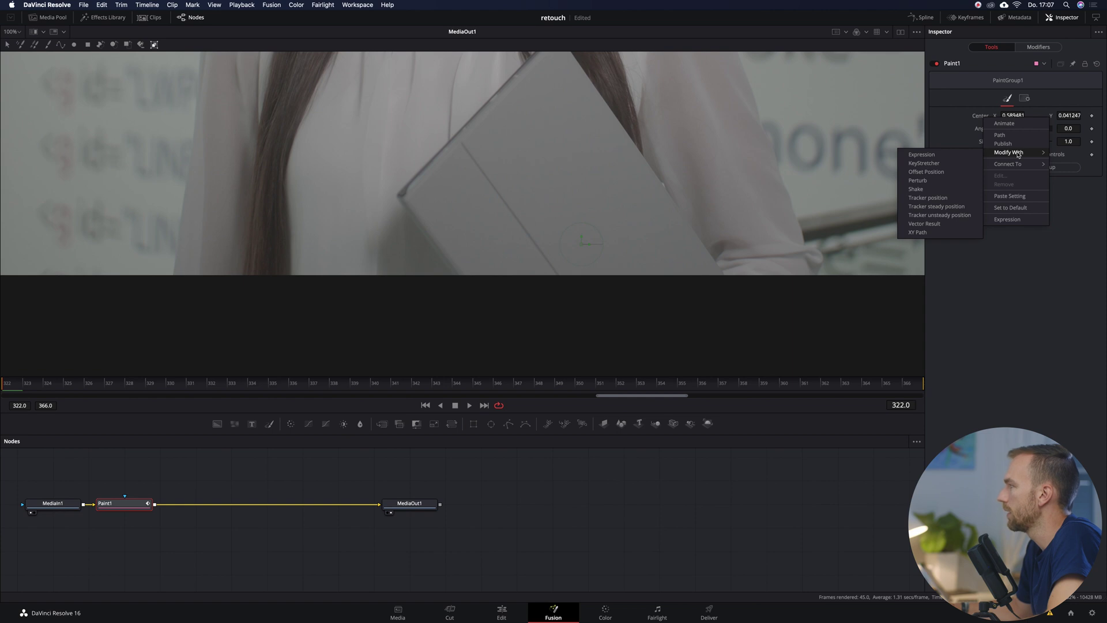
{"action": "left_click", "coordinate": [929, 198]}
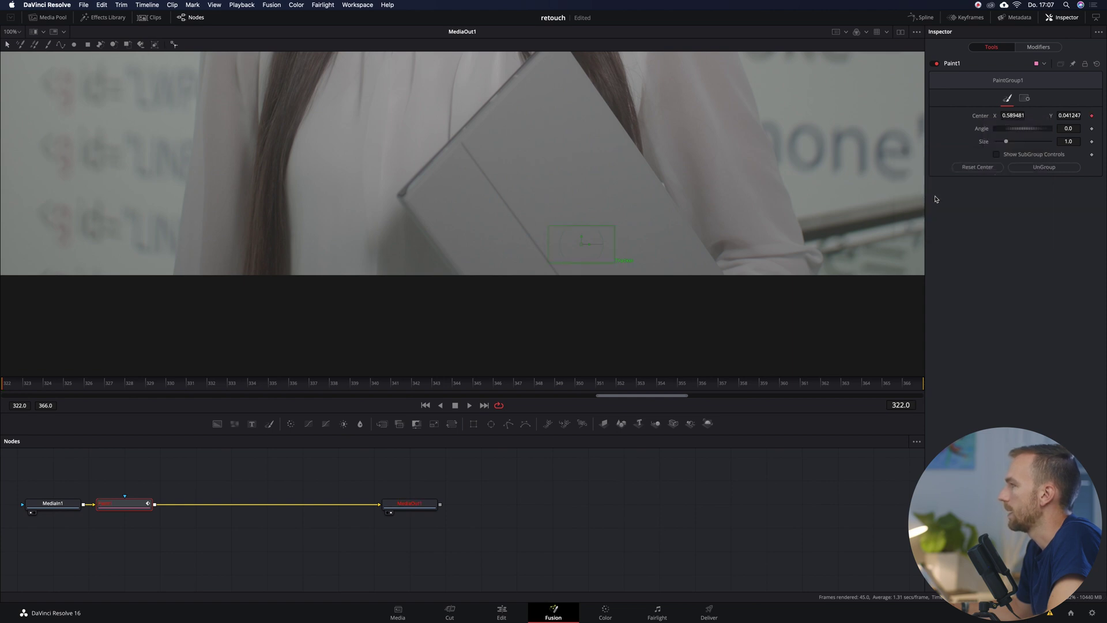
{"action": "left_click", "coordinate": [1045, 50]}
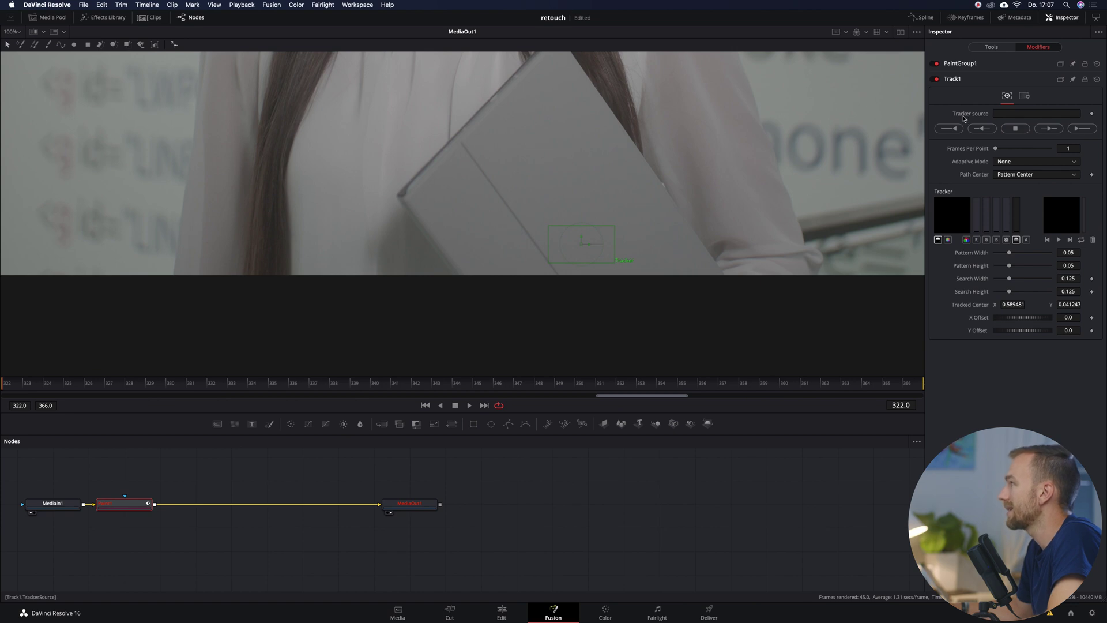
Set Track1's source to MediaIn1 and track the tablet point forward from frame 322 to 366.
{"action": "left_click", "coordinate": [1006, 114]}
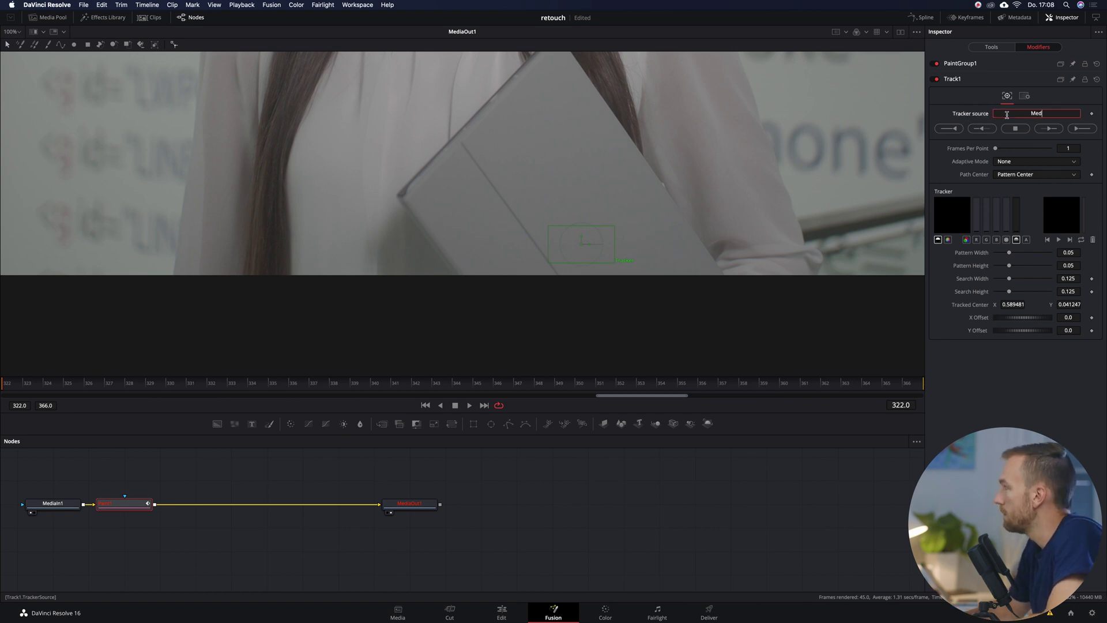
{"action": "type", "text": "MediaIn1"}
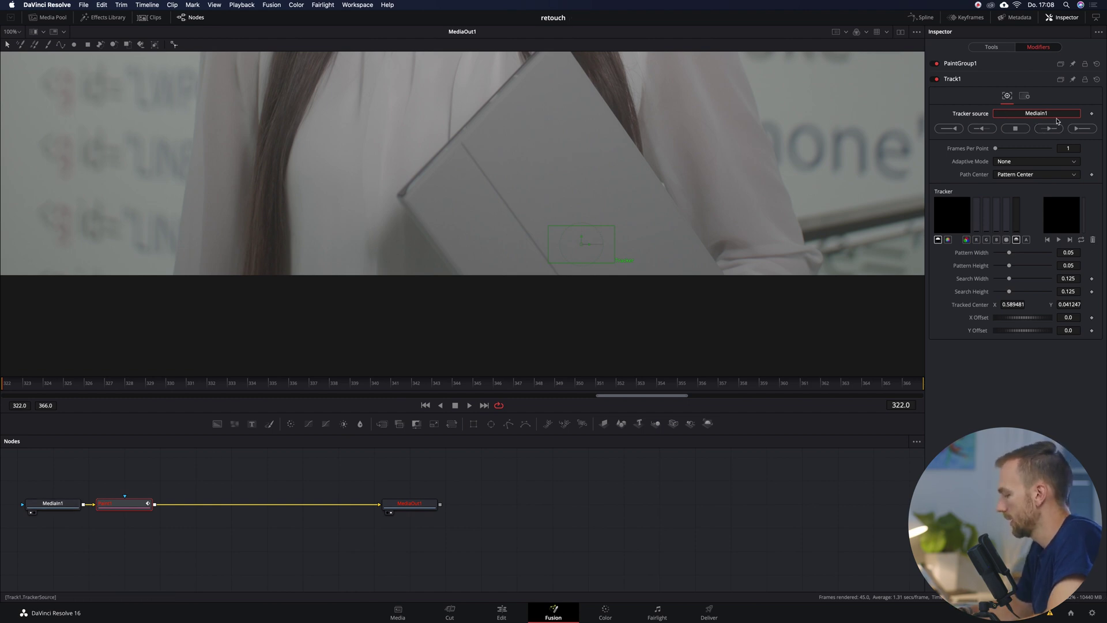
{"action": "key", "text": "Tab"}
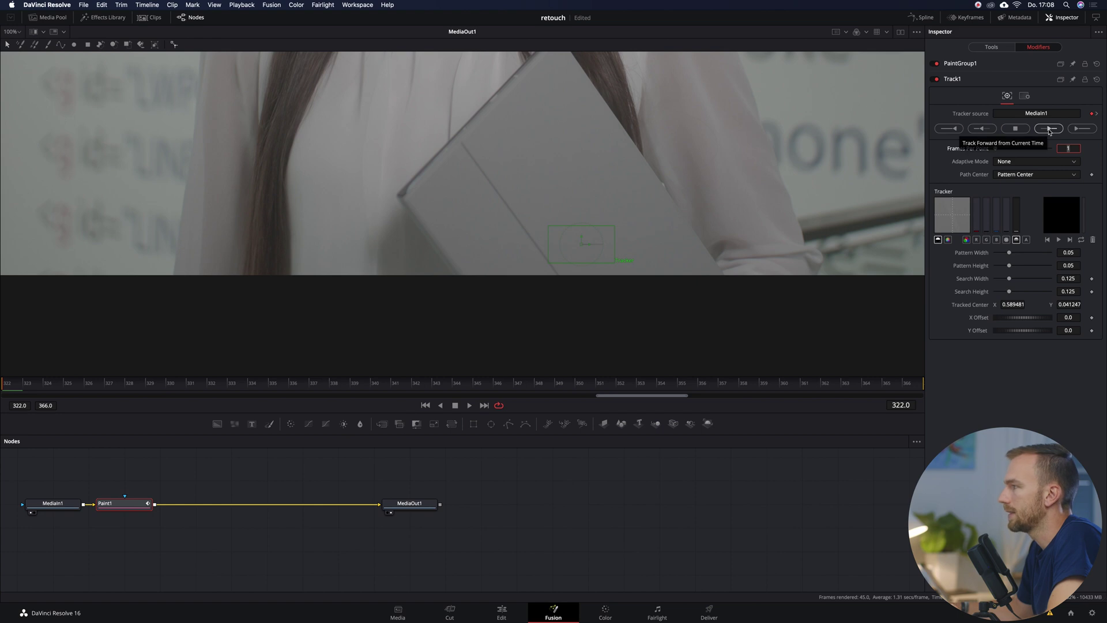
{"action": "left_click", "coordinate": [1049, 128]}
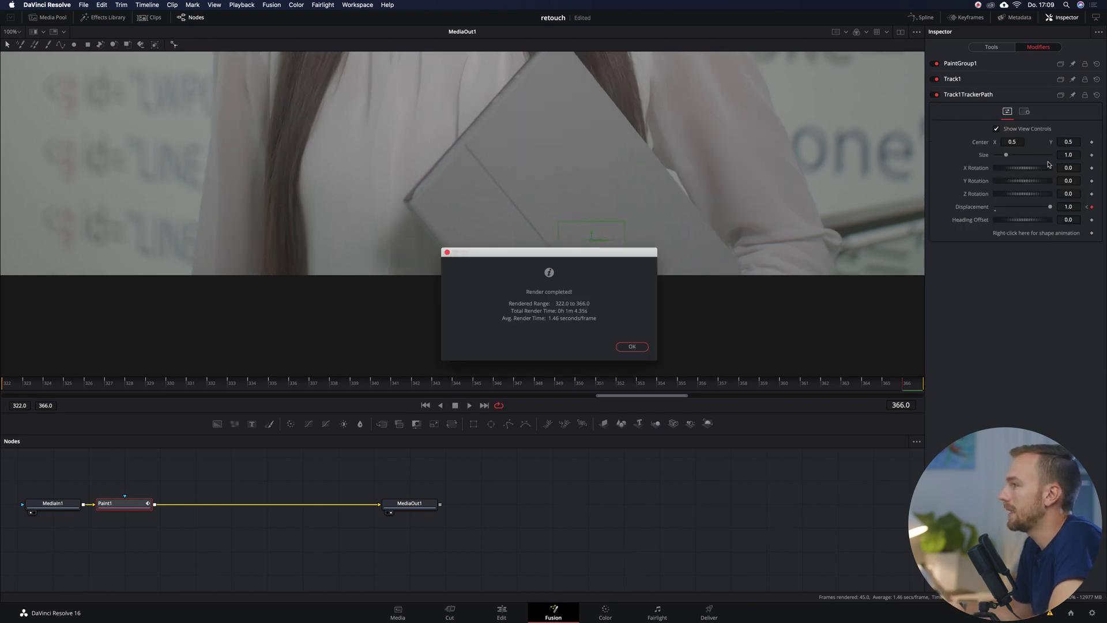
Close the Render completed message, go back to the Edit page, and rewind the timeline.
{"action": "left_click", "coordinate": [632, 347]}
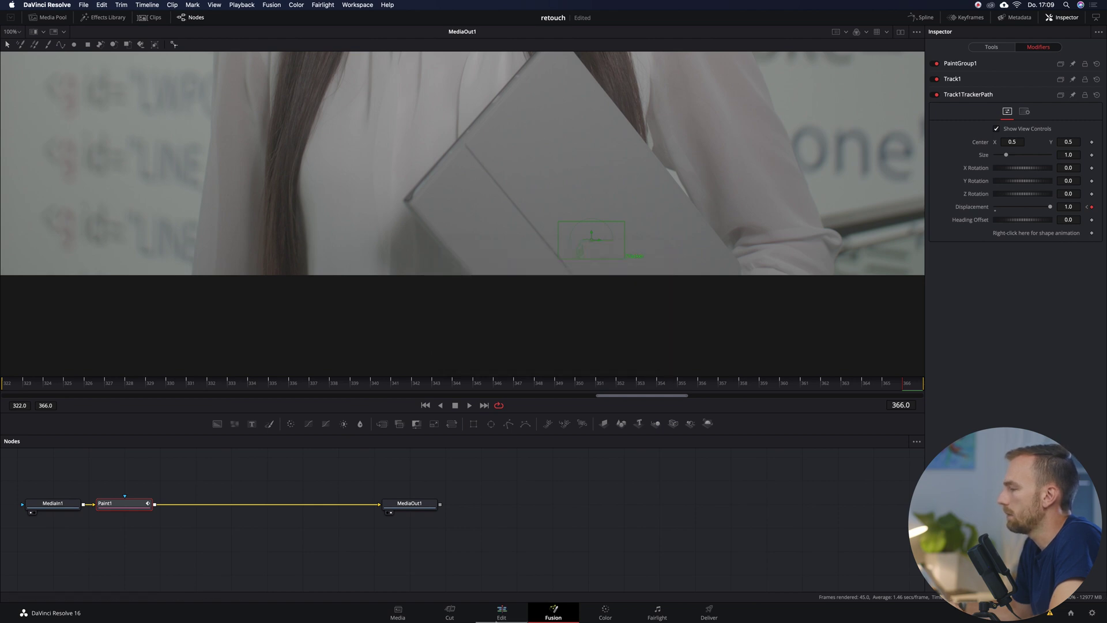
{"action": "left_click", "coordinate": [498, 613]}
{"action": "left_click_drag", "start_coordinate": [515, 408], "coordinate": [357, 425]}
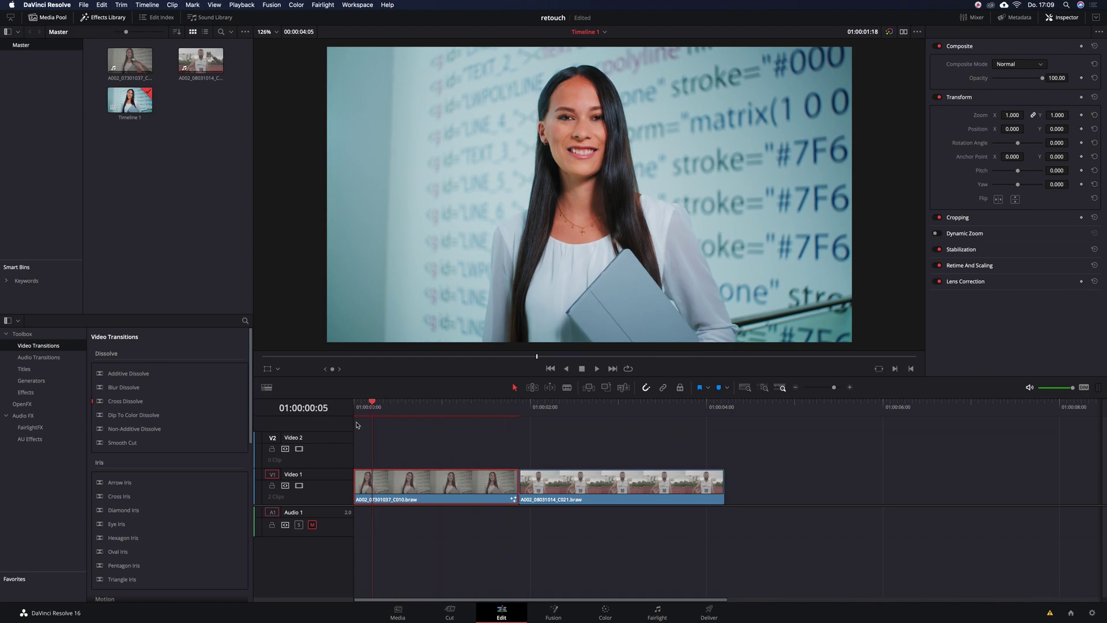